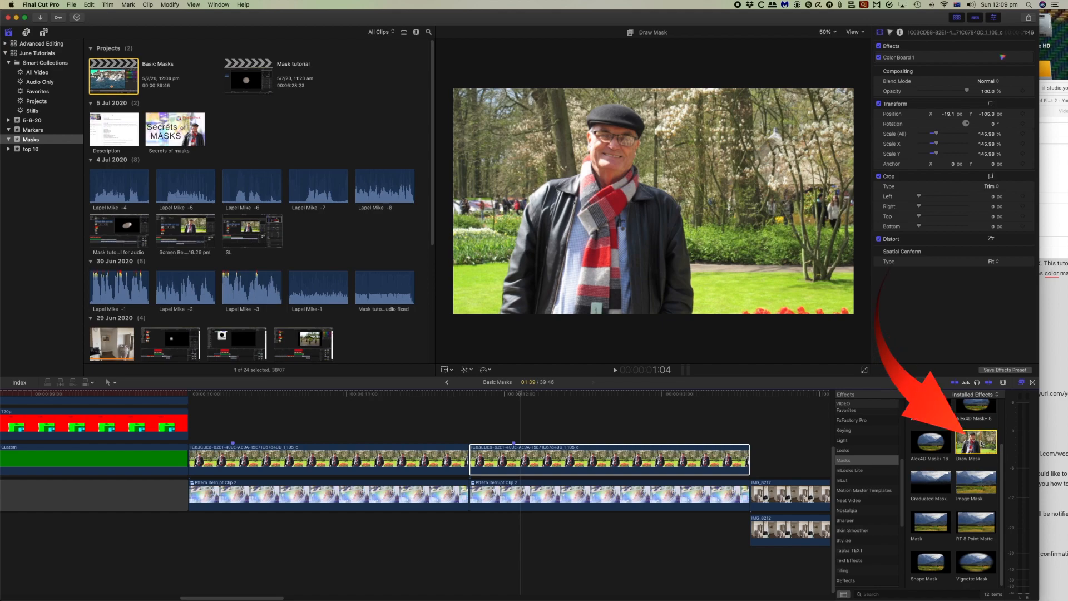
# - Apply the Draw Mask effect to the second portrait clip and place the first mask points along the man's shoulder up to his collar
pyautogui.moveTo(982, 443); pyautogui.dragTo(667, 450)
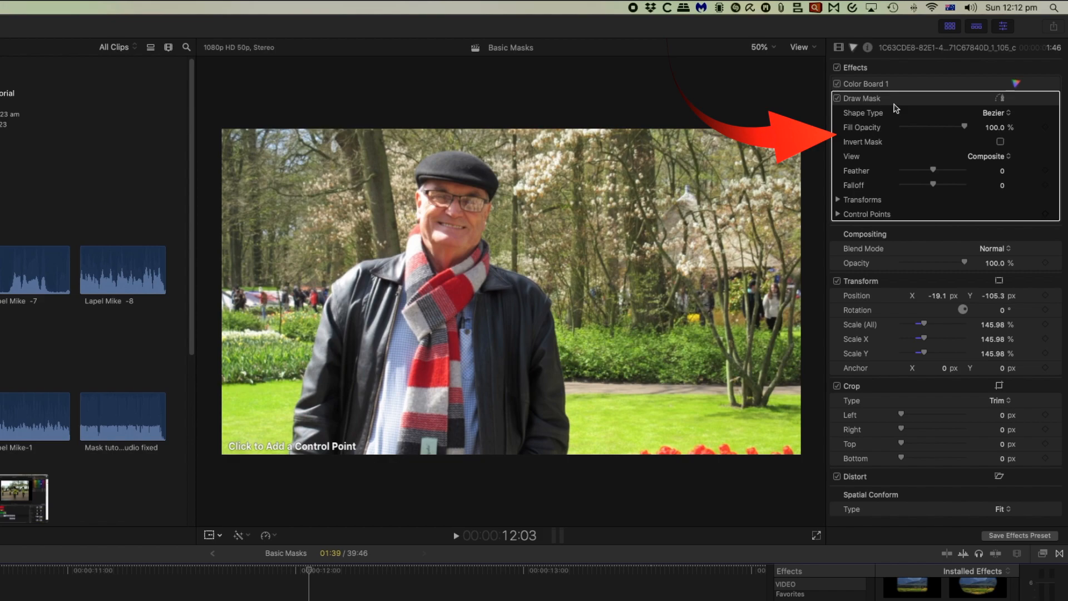
pyautogui.click(895, 108)
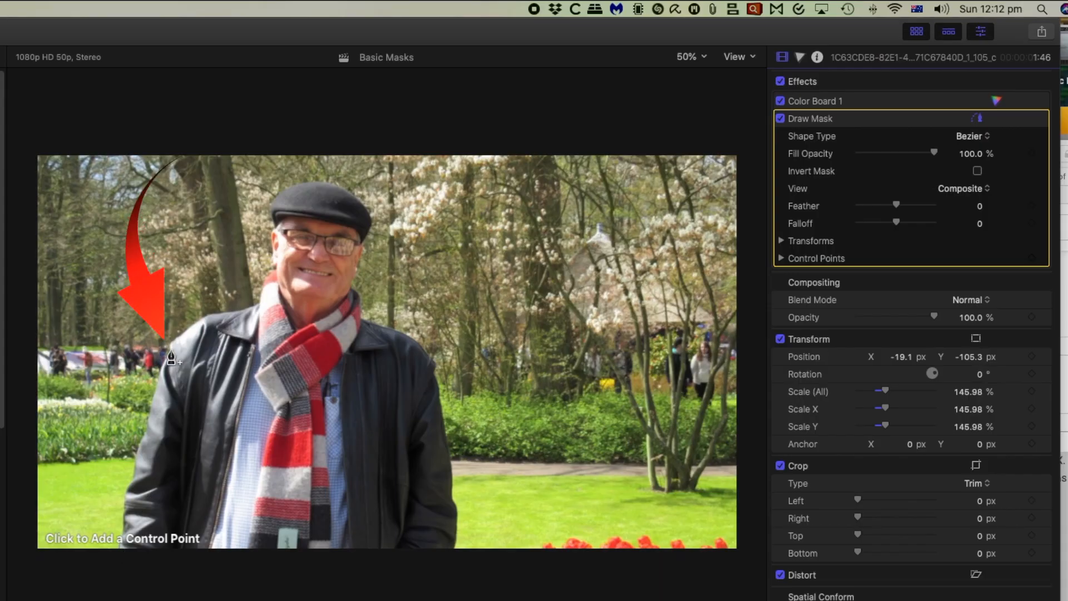
pyautogui.click(168, 346)
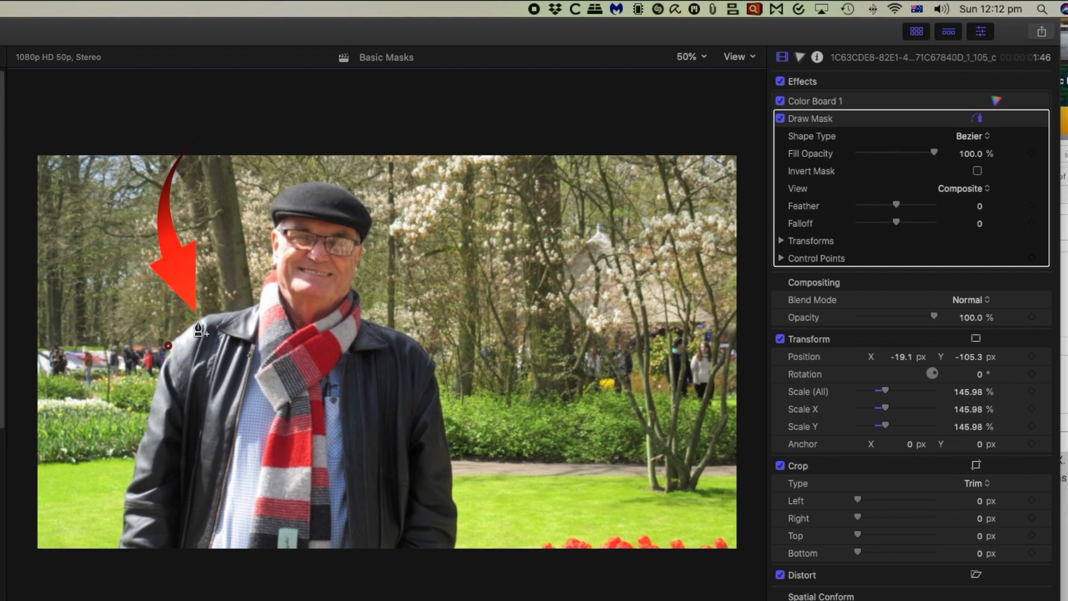
pyautogui.click(199, 321)
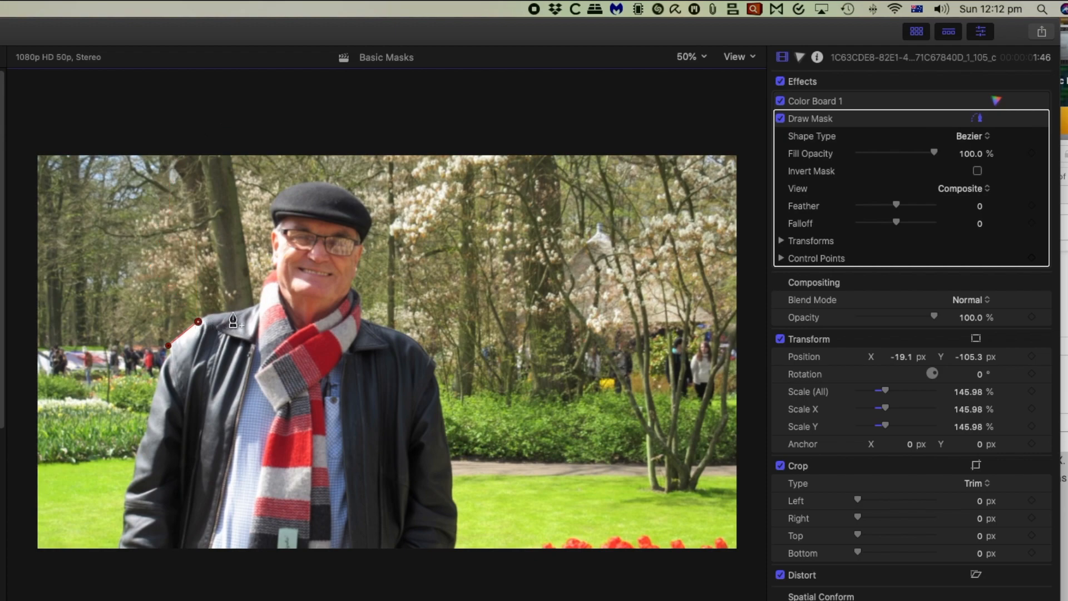
pyautogui.moveTo(233, 313); pyautogui.dragTo(248, 317)
# - Continue the mask outline up the neck and face and over the cap, using a curved point at the top of the cap
pyautogui.click(261, 294)
pyautogui.moveTo(262, 294); pyautogui.dragTo(266, 291)
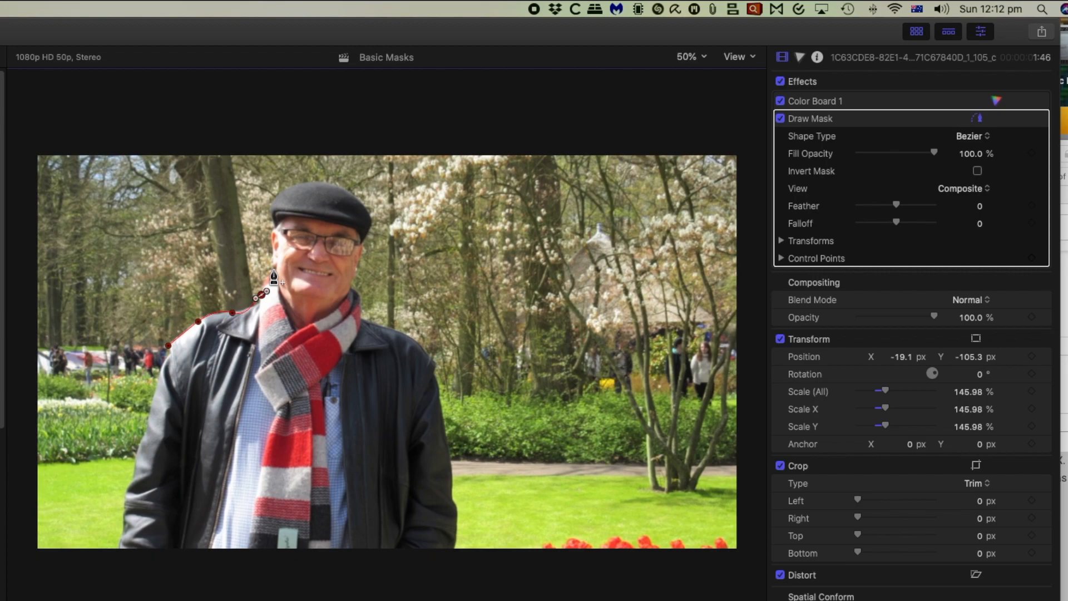
pyautogui.click(274, 269)
pyautogui.click(269, 213)
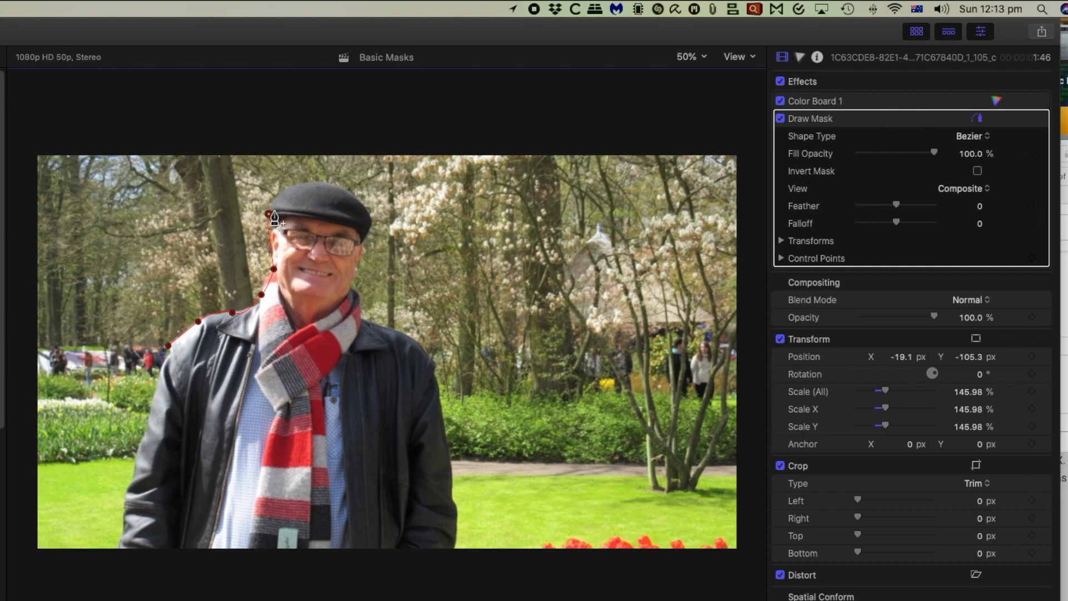
pyautogui.moveTo(285, 192)
pyautogui.mouseDown()
pyautogui.moveTo(325, 185)
pyautogui.moveTo(293, 188)
pyautogui.moveTo(303, 186)
pyautogui.mouseUp()
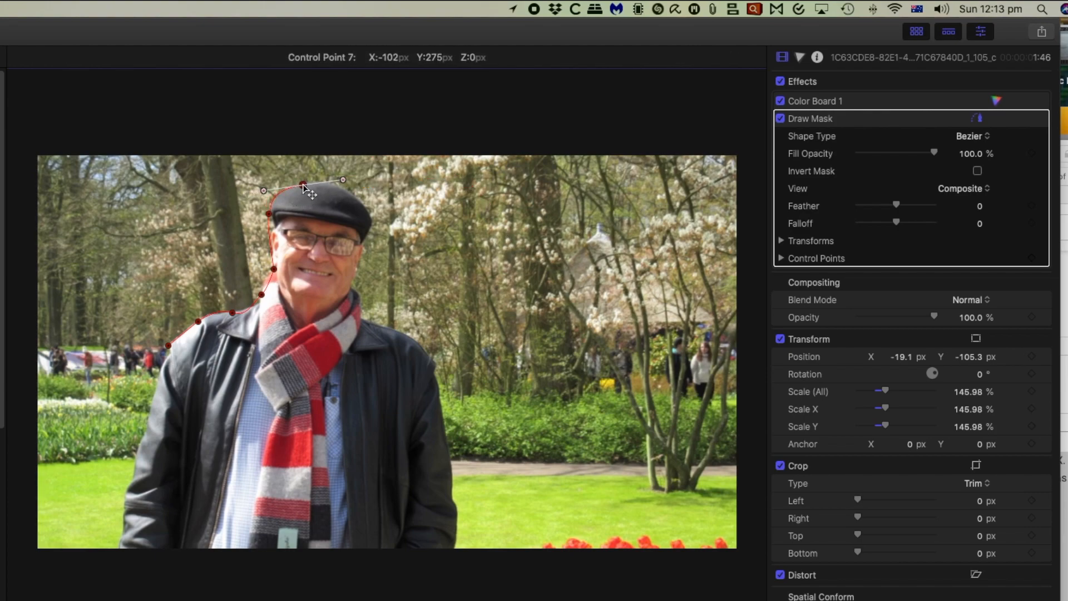
pyautogui.click(353, 193)
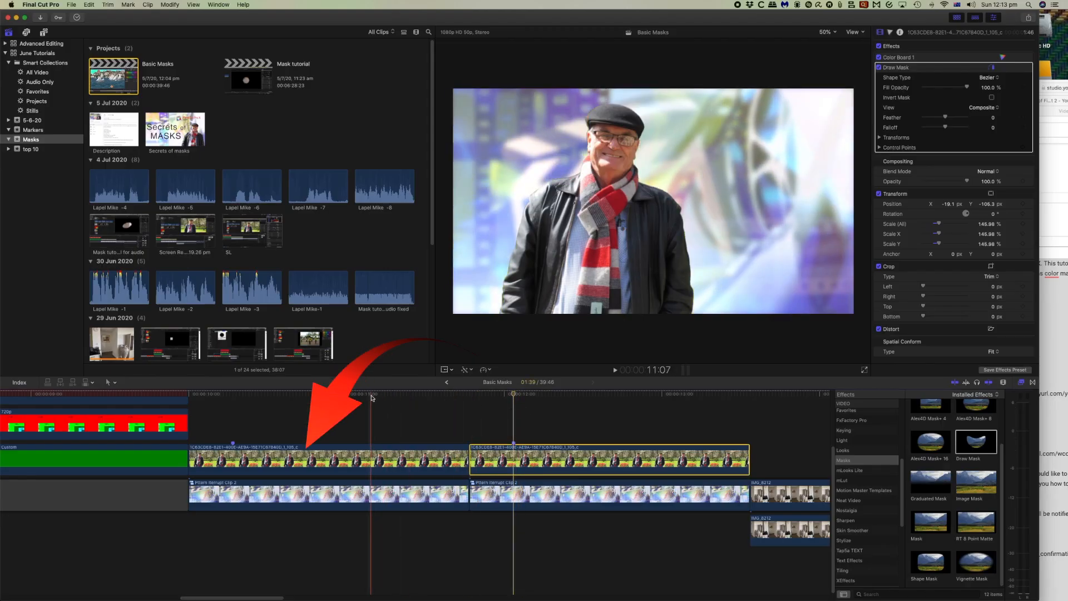
# - Examine the finished Draw Mask outline on the first portrait clip and the viewer's zoom options
pyautogui.click(371, 397)
pyautogui.click(371, 465)
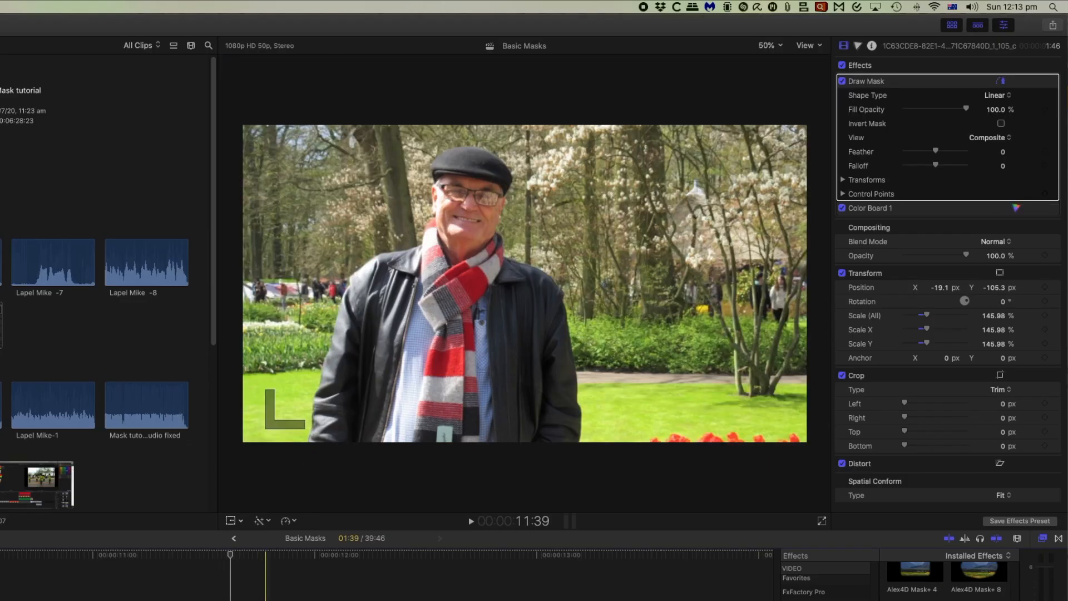
pyautogui.click(769, 46)
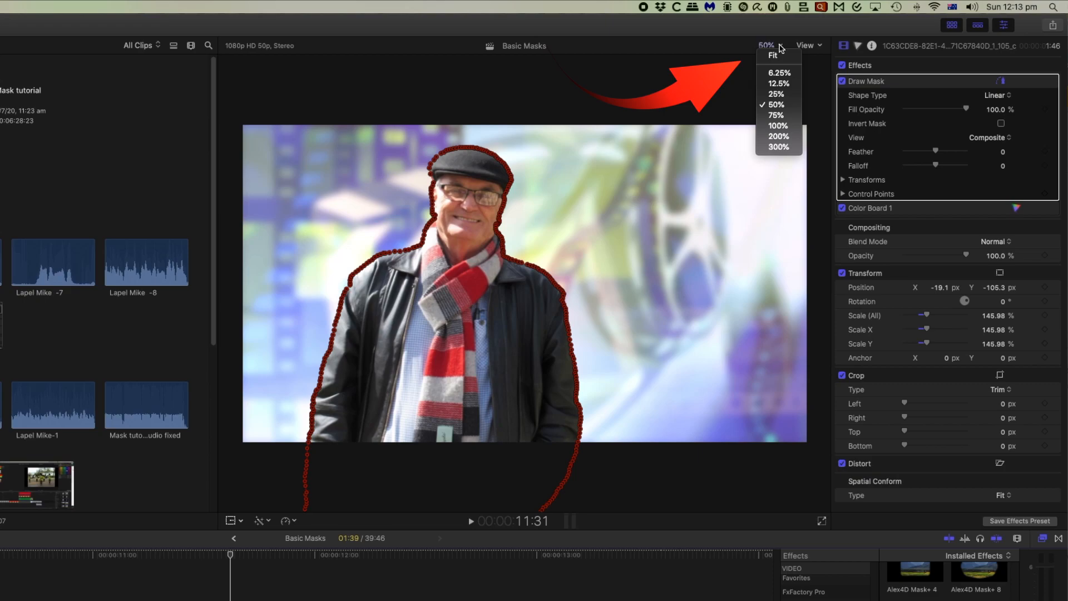
pyautogui.click(699, 96)
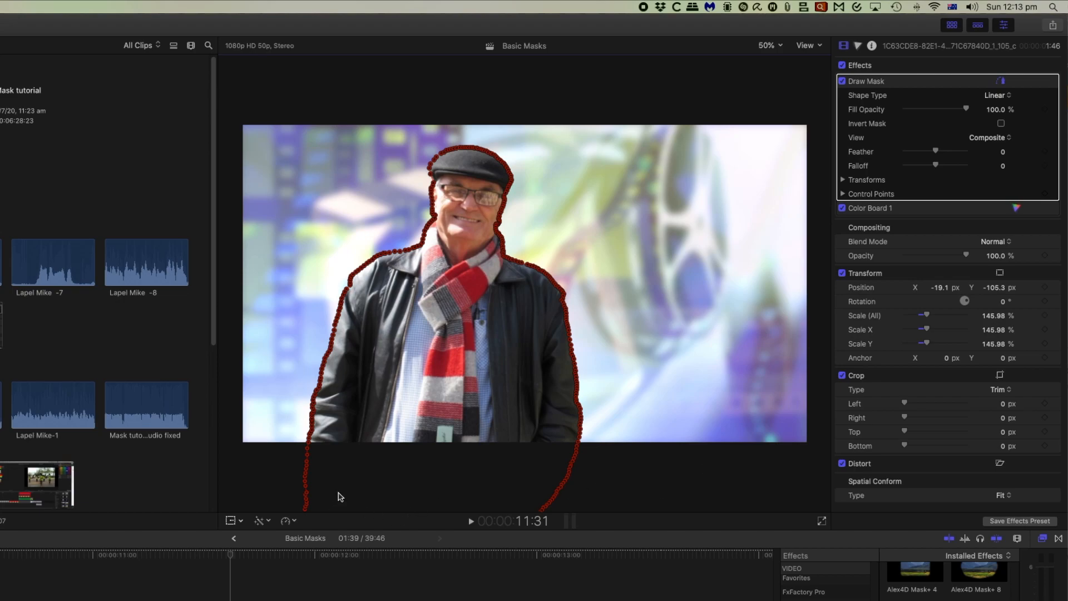
pyautogui.moveTo(231, 555); pyautogui.dragTo(329, 556)
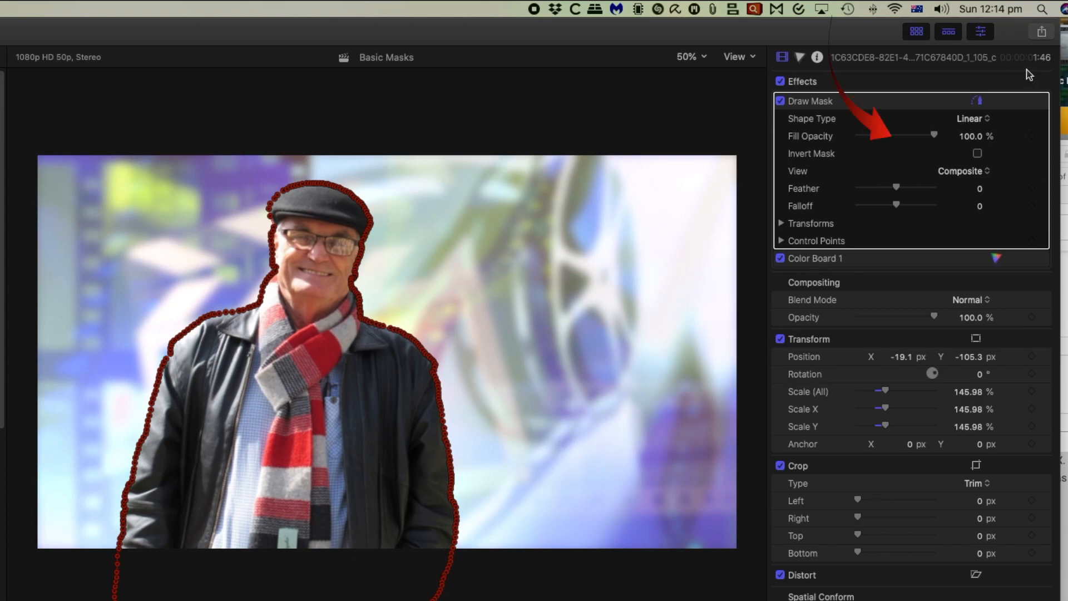
# - Try inverting the Draw Mask on the first portrait clip, restoring the normal mask each time
pyautogui.click(978, 154)
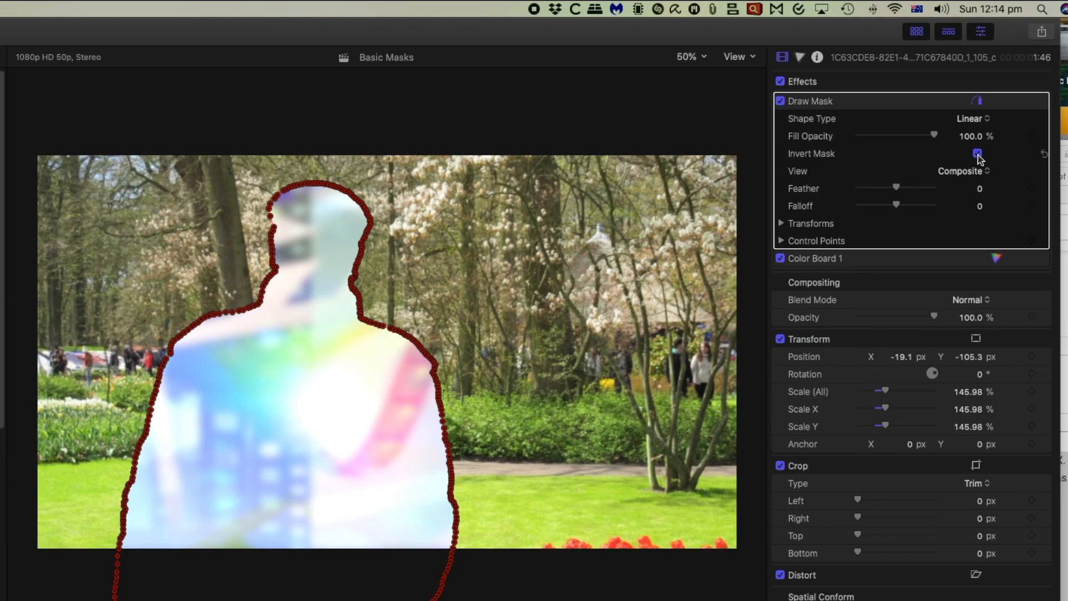
pyautogui.click(977, 154)
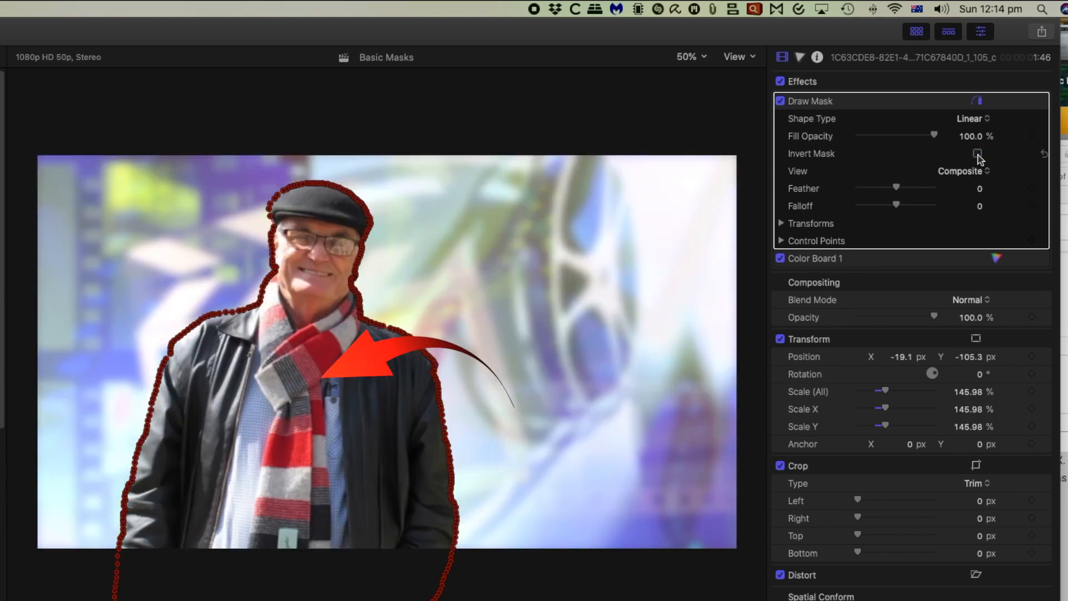
pyautogui.click(977, 154)
pyautogui.click(977, 153)
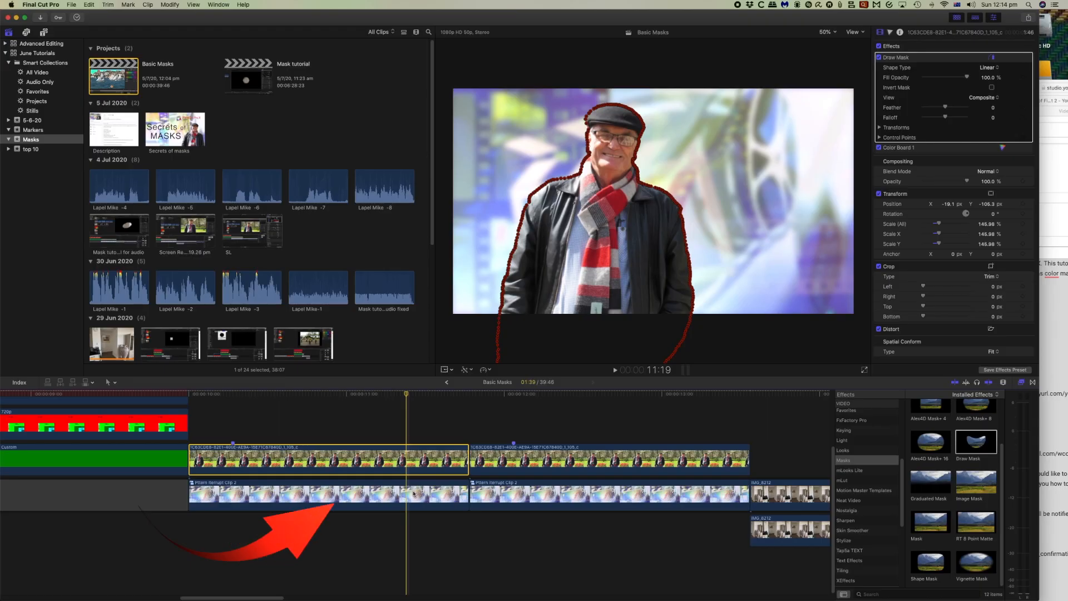
# - Lengthen the background clip beneath the first portrait clip to 2:05 and disable it
pyautogui.moveTo(469, 494); pyautogui.dragTo(519, 494)
pyautogui.rightClick(328, 494)
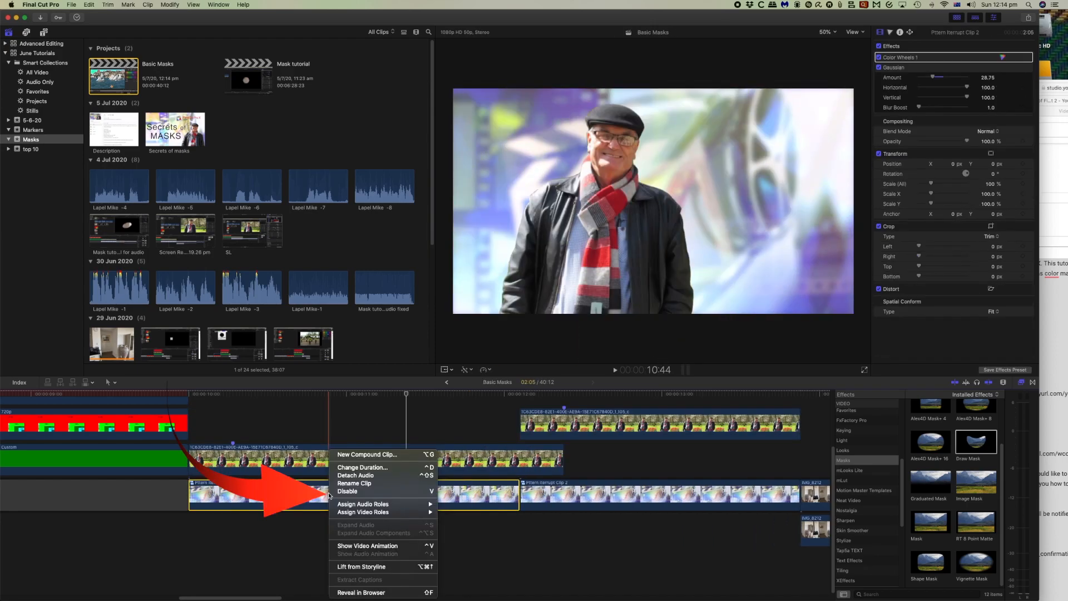
pyautogui.click(335, 492)
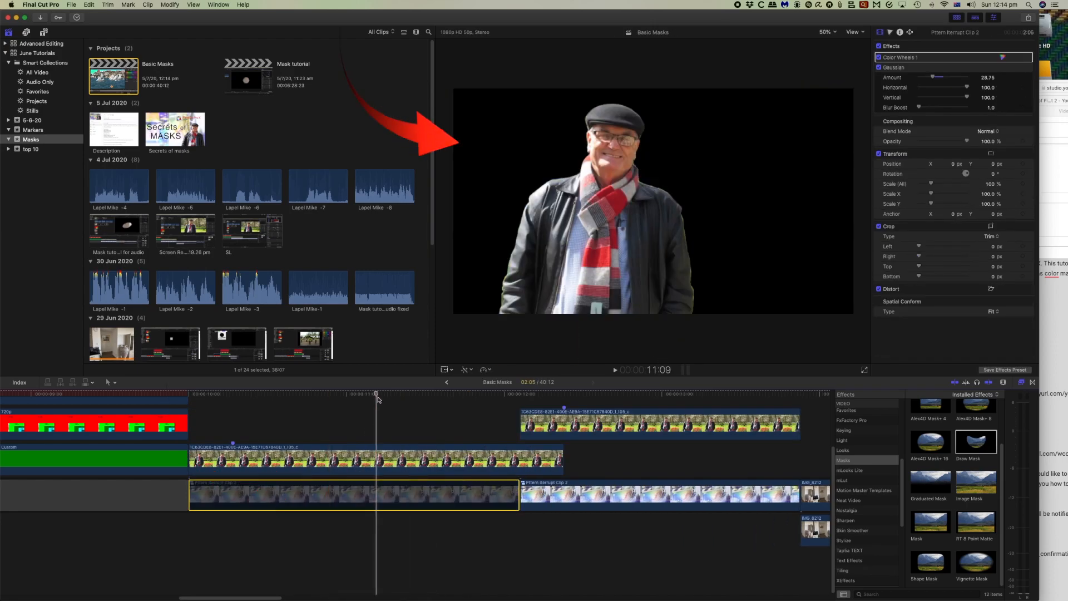
pyautogui.moveTo(377, 399); pyautogui.dragTo(468, 400)
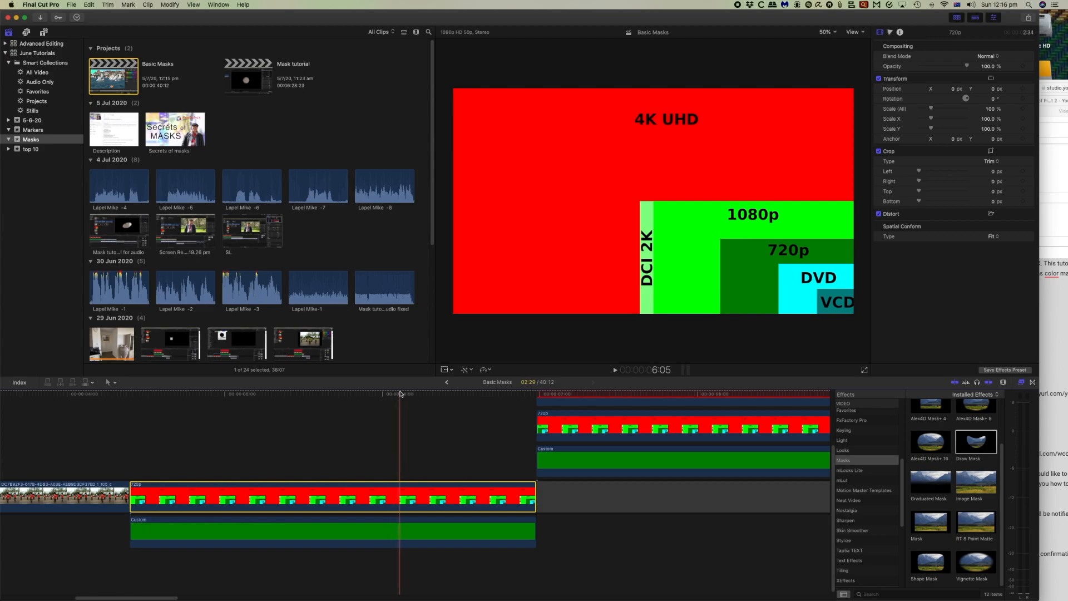
# - Apply Draw Mask to the 720p chart clip above the green Custom clip and draw a squared rectangular mask around the DVD and VCD boxes
pyautogui.click(389, 398)
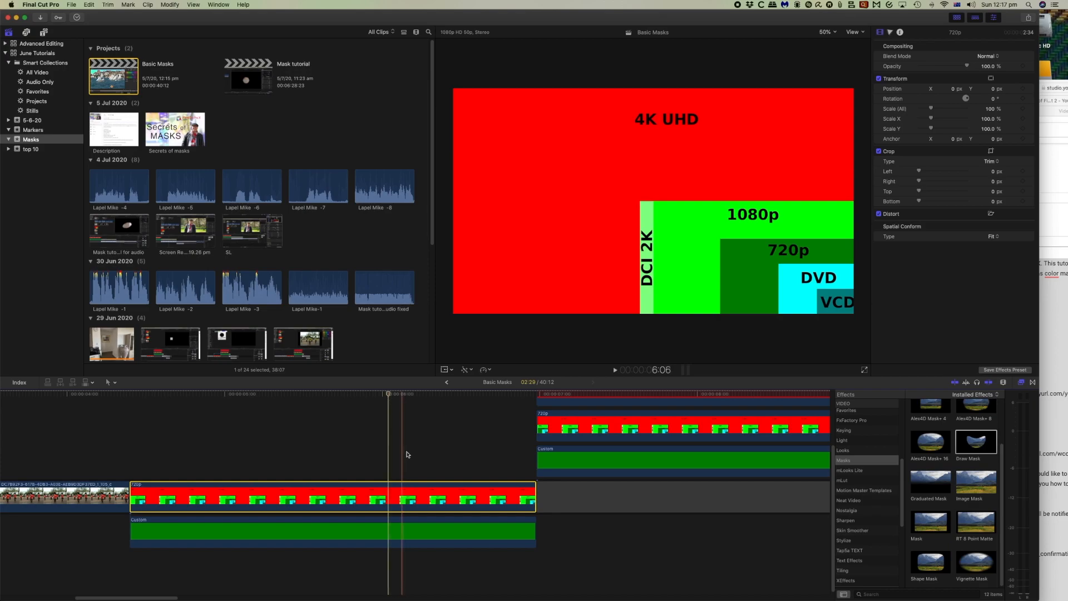
pyautogui.moveTo(984, 445); pyautogui.dragTo(401, 490)
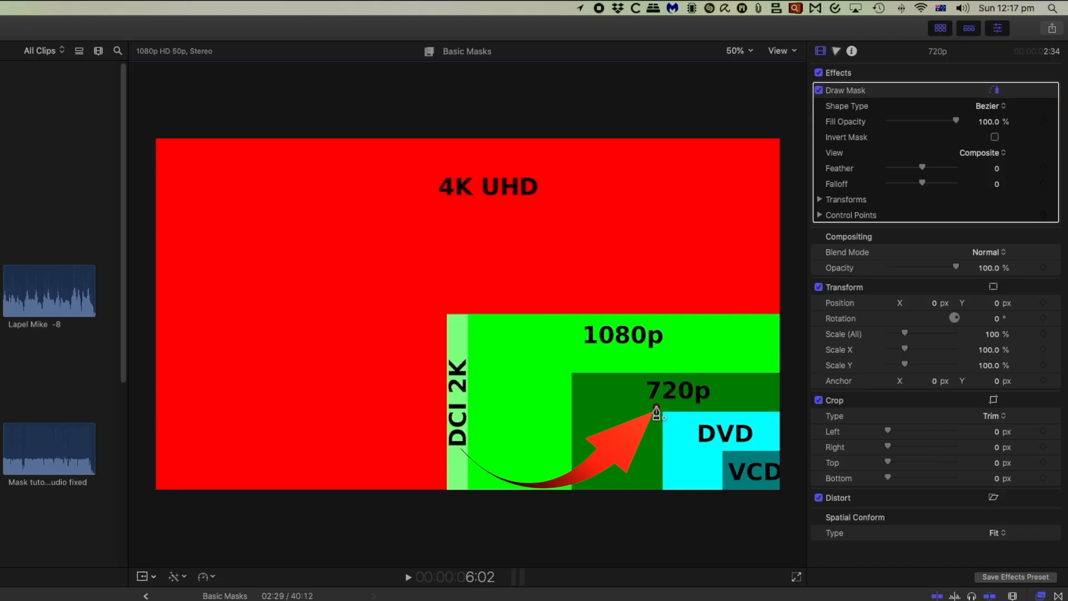
pyautogui.click(775, 260)
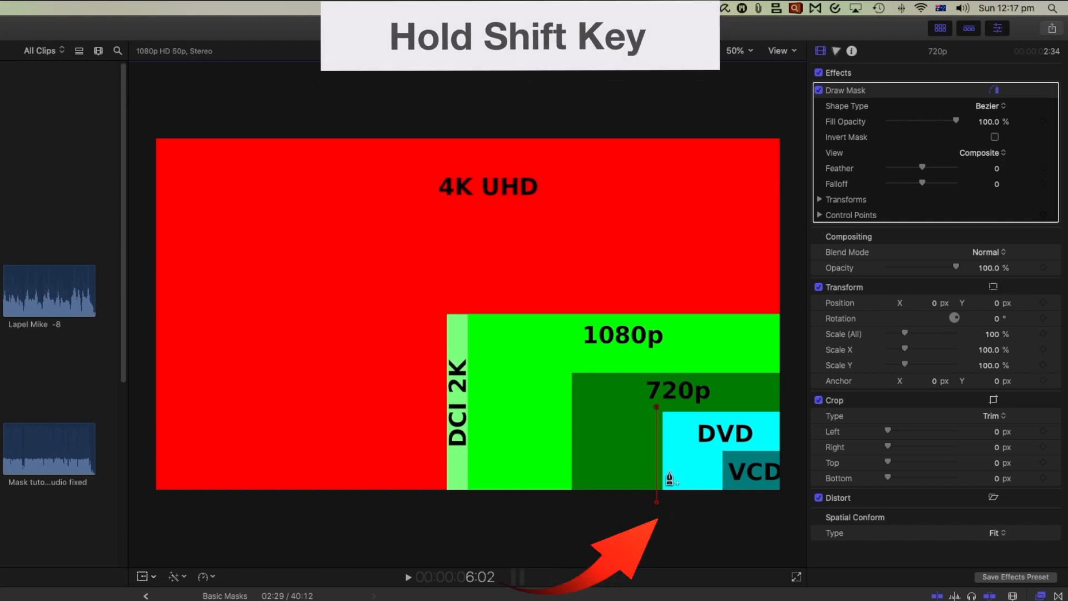
pyautogui.keyDown('shift'); pyautogui.click(657, 499); pyautogui.keyUp('shift')
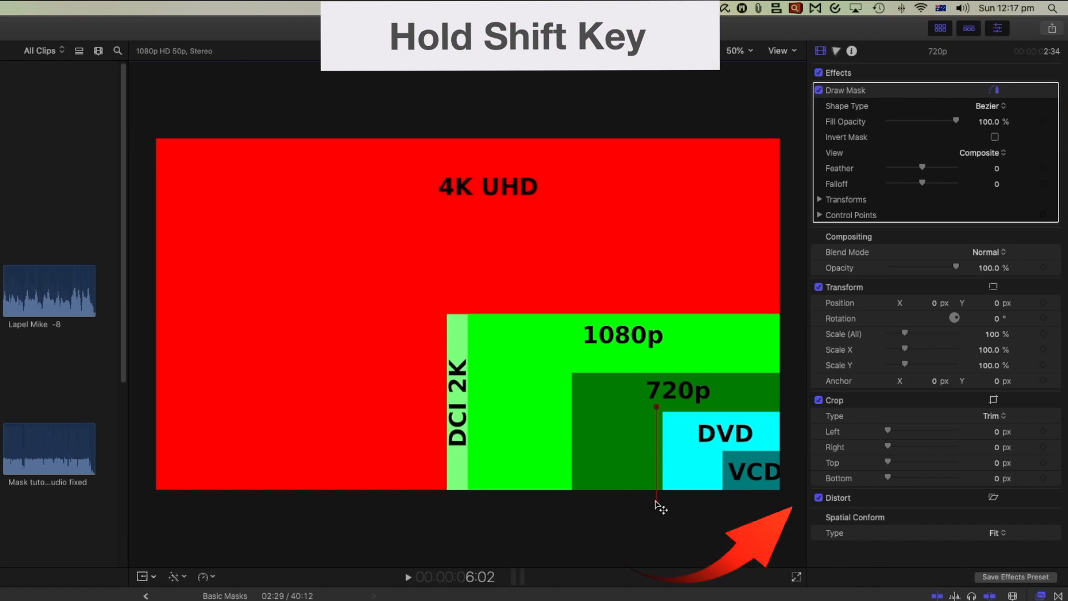
pyautogui.keyDown('shift'); pyautogui.click(793, 503); pyautogui.keyUp('shift')
pyautogui.click(657, 408)
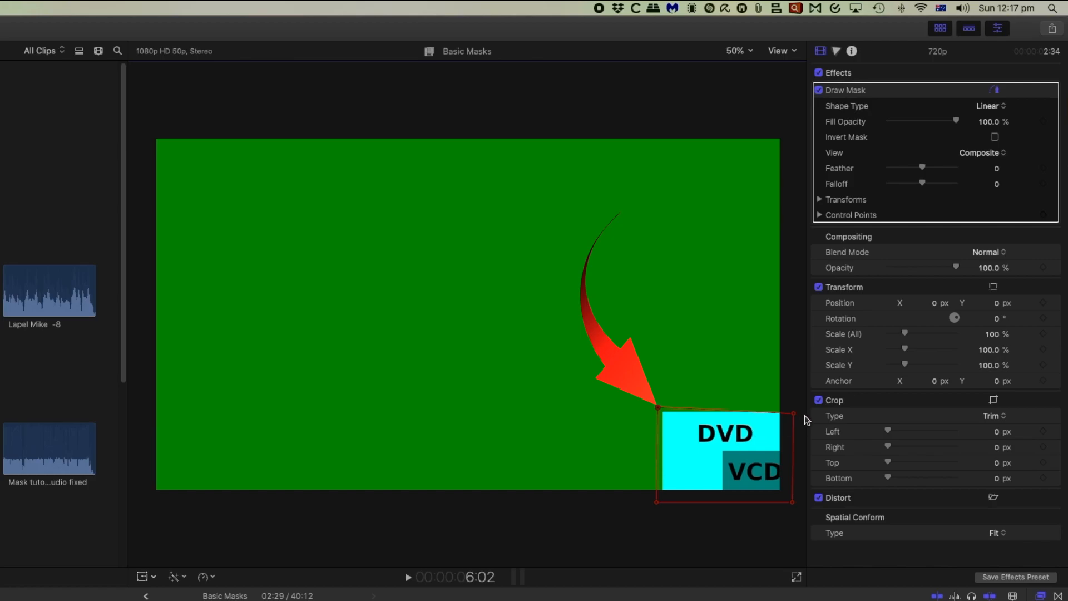
pyautogui.moveTo(794, 414); pyautogui.dragTo(793, 410)
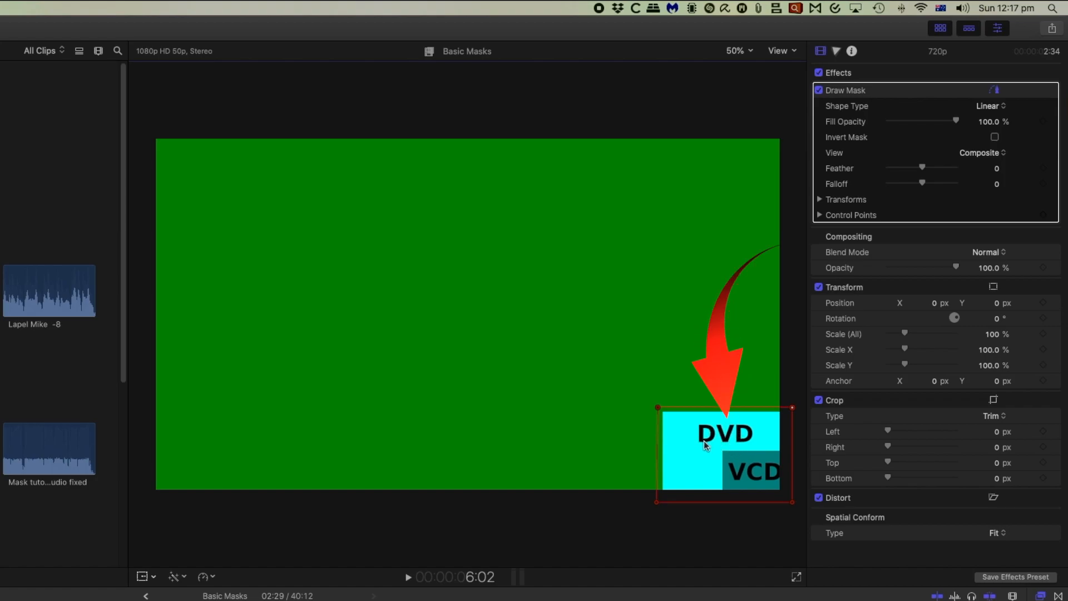
# - Invert the chart clip's mask and place a duplicate of the clip directly above the original
pyautogui.click(995, 137)
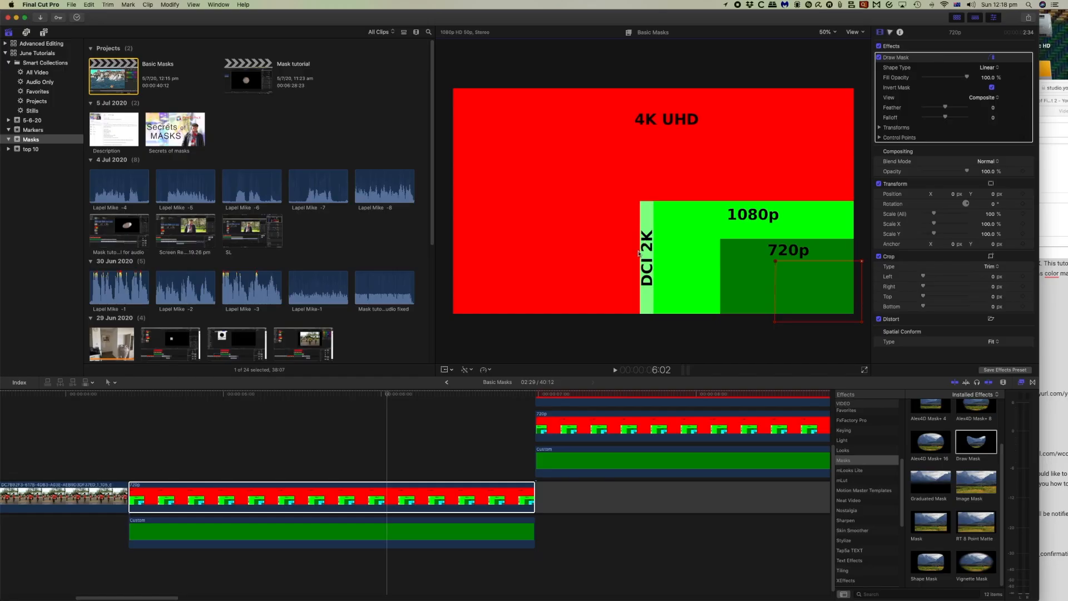
pyautogui.click(410, 499)
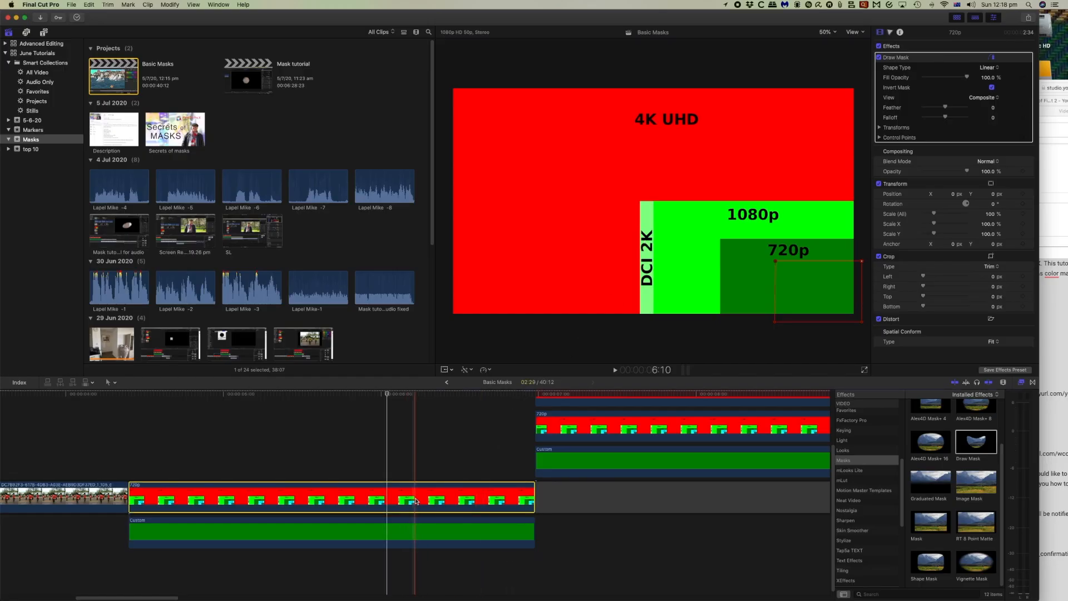
pyautogui.hscroll(1, 422, 499)
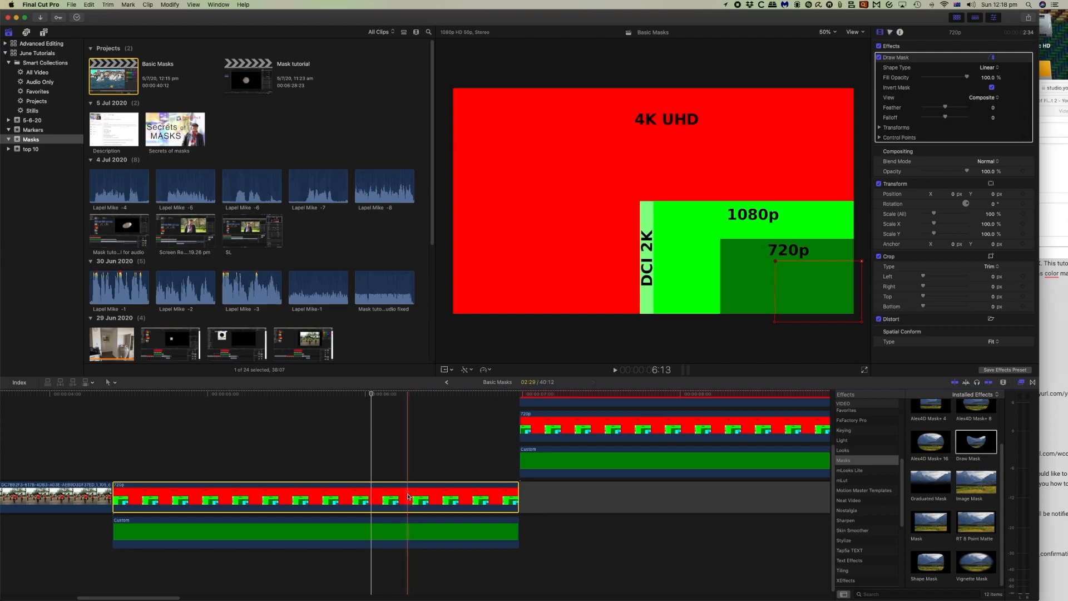
pyautogui.moveTo(403, 496); pyautogui.dragTo(374, 457)
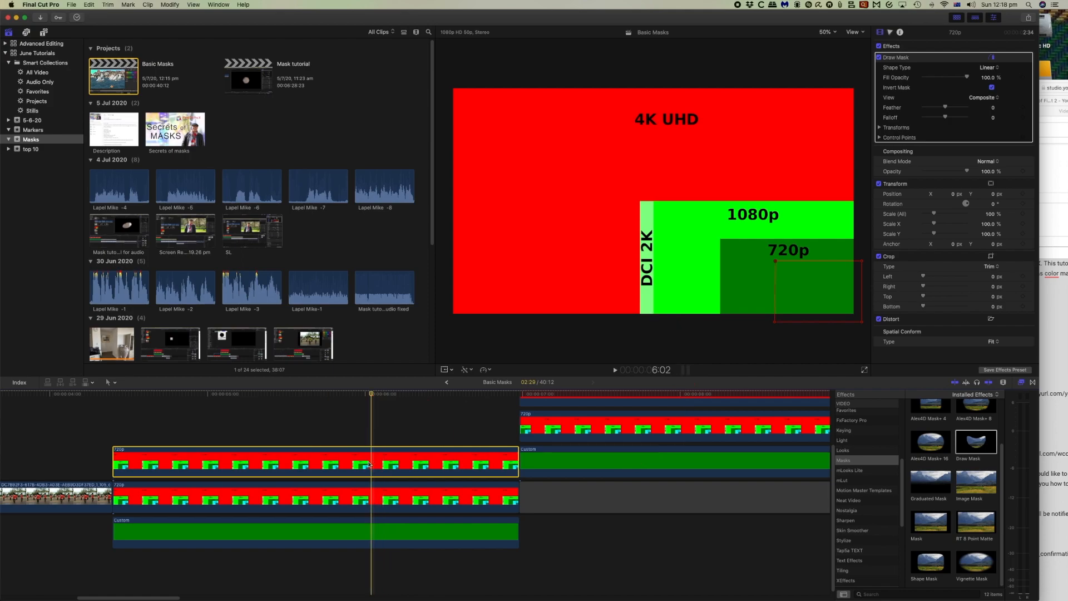
# - Examine the layered clips of the neighbouring finished resolution-chart section in the timeline
pyautogui.hscroll(5, 370, 463)
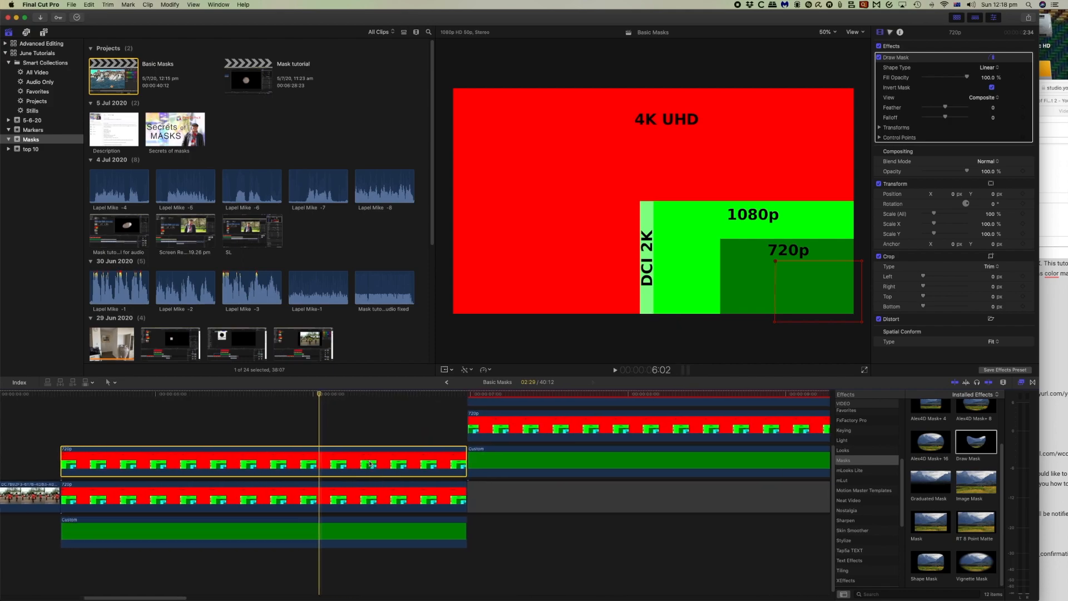
pyautogui.hscroll(2, 370, 463)
pyautogui.scroll(2, 445, 464)
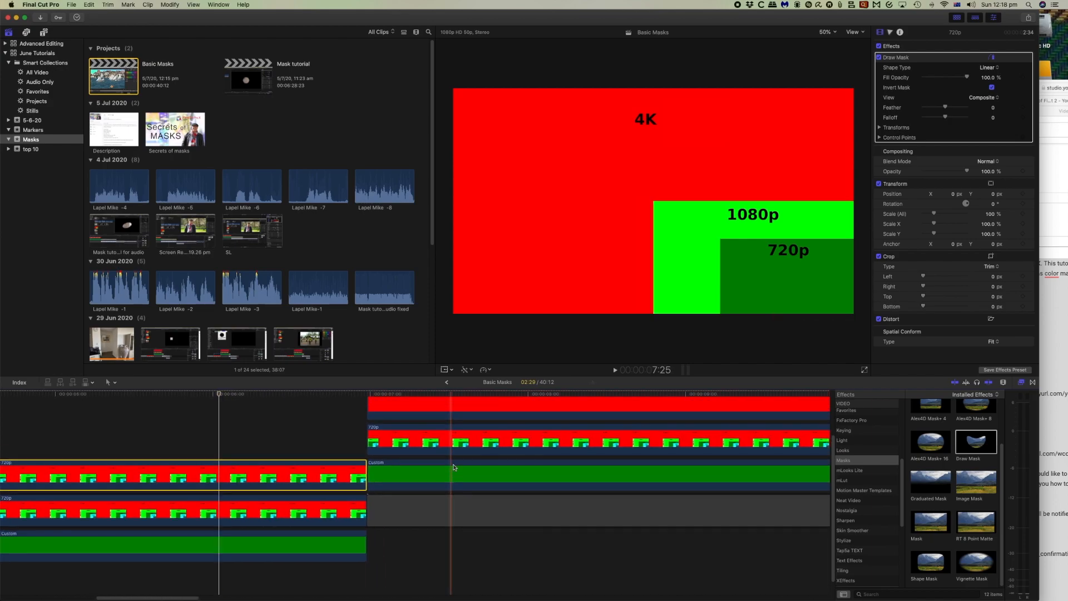
pyautogui.scroll(2, 503, 396)
pyautogui.hscroll(1, 503, 395)
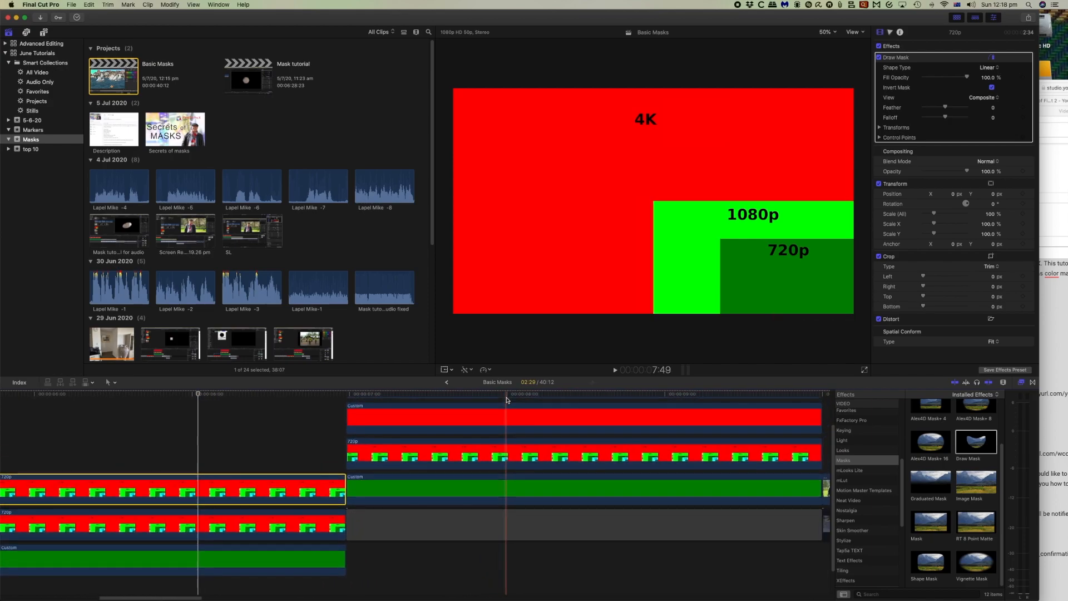
pyautogui.scroll(3, 506, 397)
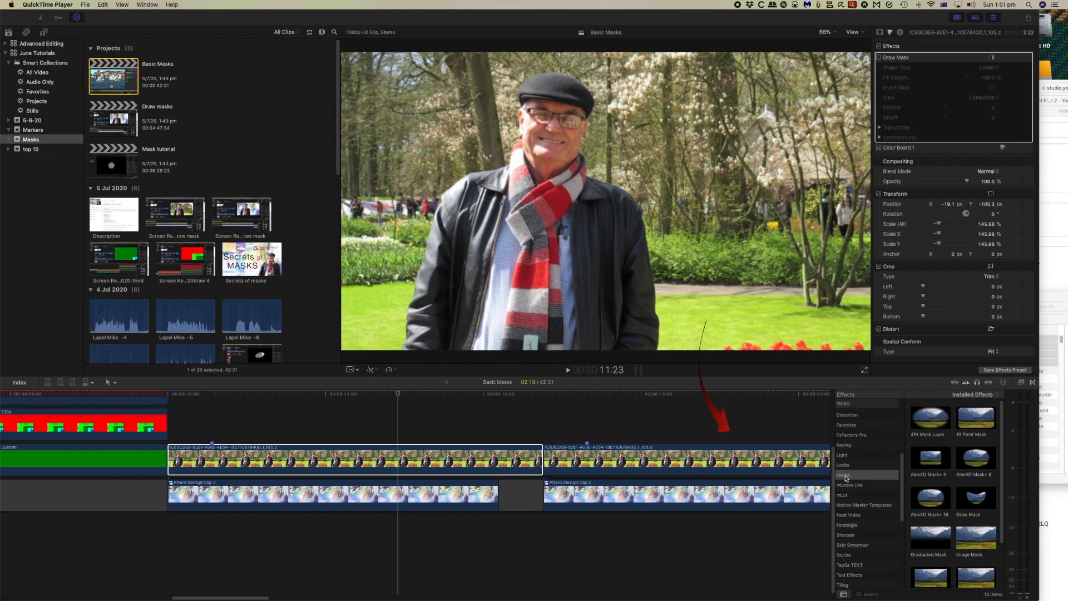
# - Apply the Graduated Mask effect to the first portrait clip and reposition its target and center handles in the picture
pyautogui.scroll(-3, 959, 489)
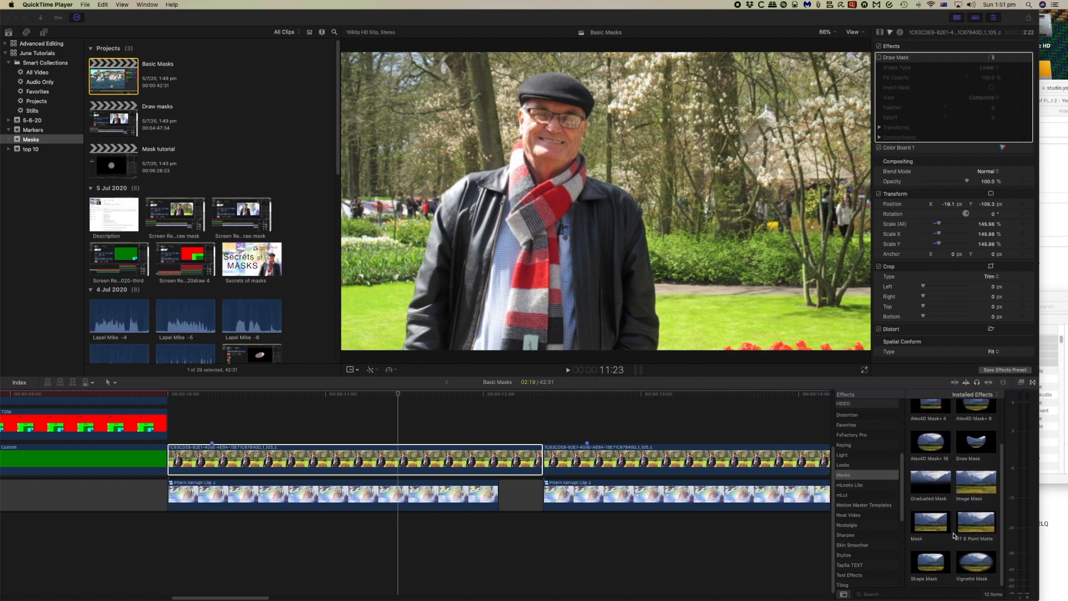
pyautogui.click(938, 486)
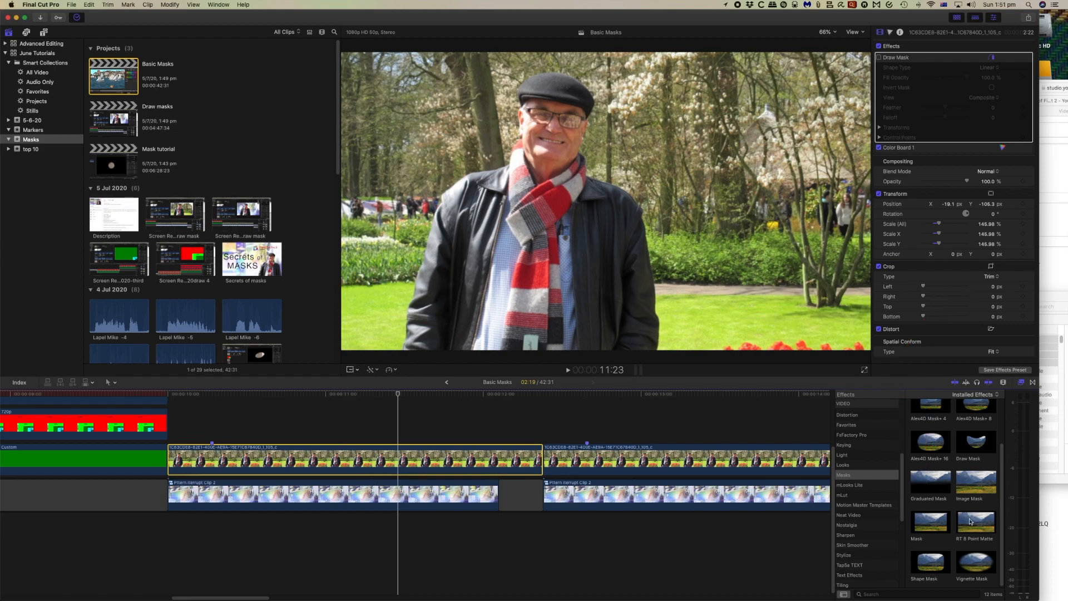
pyautogui.doubleClick(930, 482)
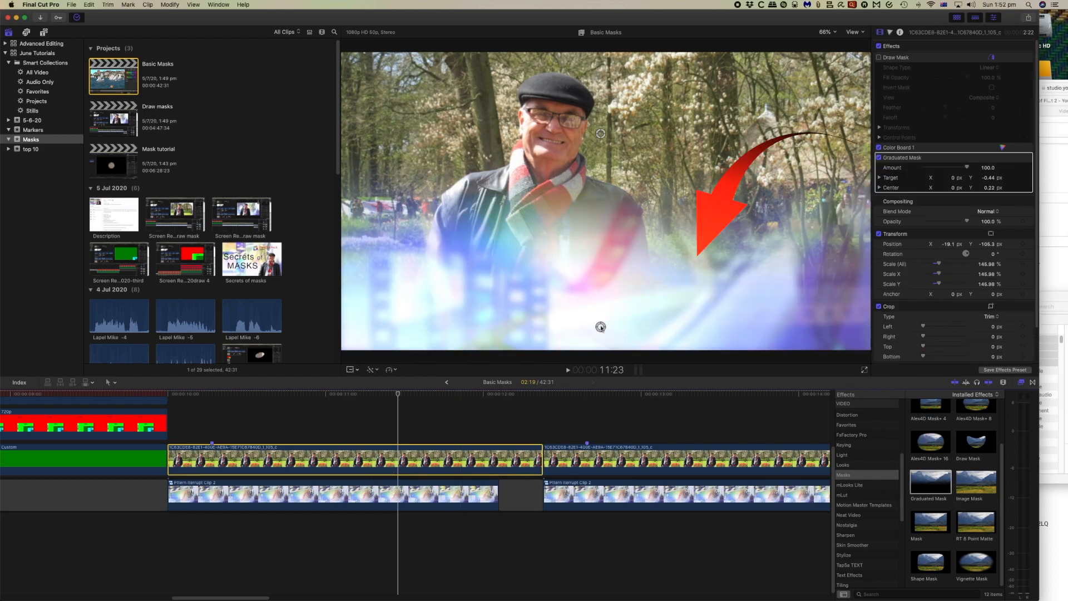
pyautogui.moveTo(601, 327)
pyautogui.mouseDown()
pyautogui.moveTo(613, 257)
pyautogui.moveTo(606, 293)
pyautogui.mouseUp()
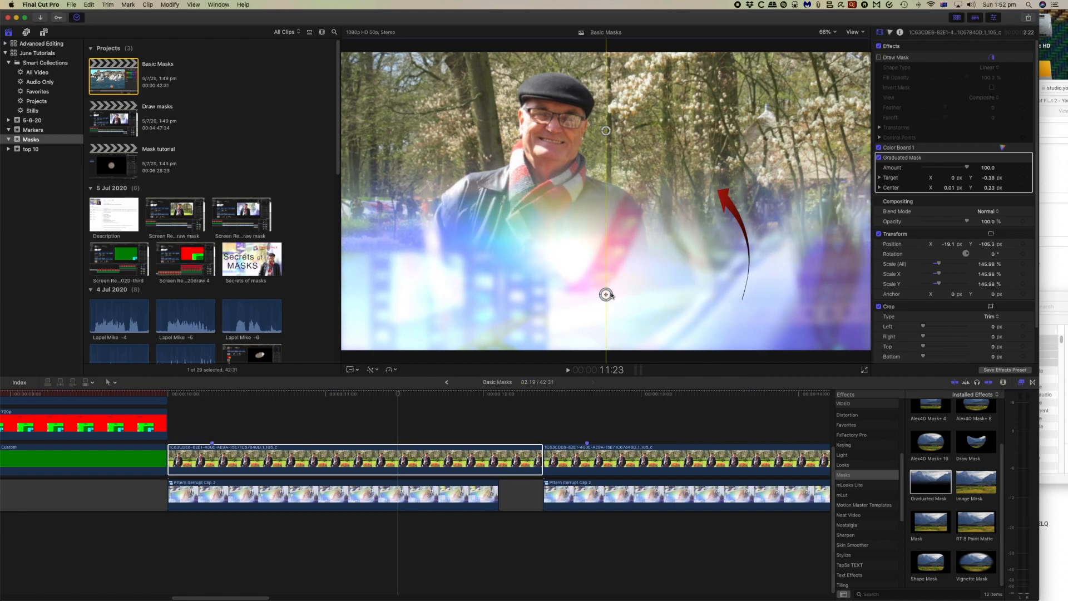
pyautogui.moveTo(606, 131)
pyautogui.mouseDown()
pyautogui.moveTo(607, 155)
pyautogui.moveTo(606, 140)
pyautogui.mouseUp()
pyautogui.click(452, 428)
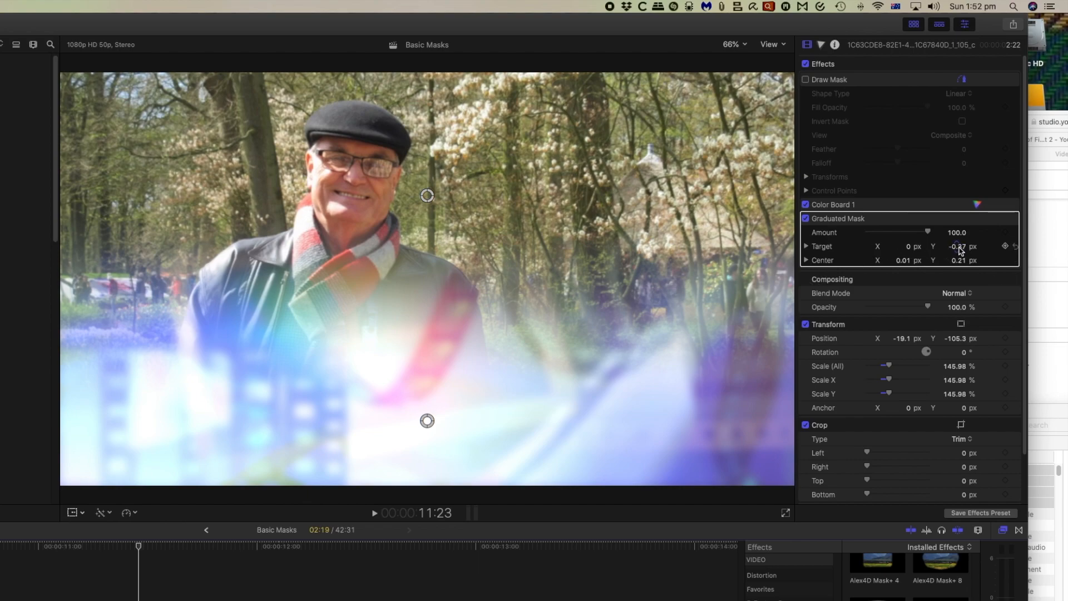
# - Set the Graduated Mask's Target to X -0.07, Y -0.27 and its Center to X -0.33, Y 0.18
pyautogui.moveTo(962, 250); pyautogui.dragTo(956, 246)
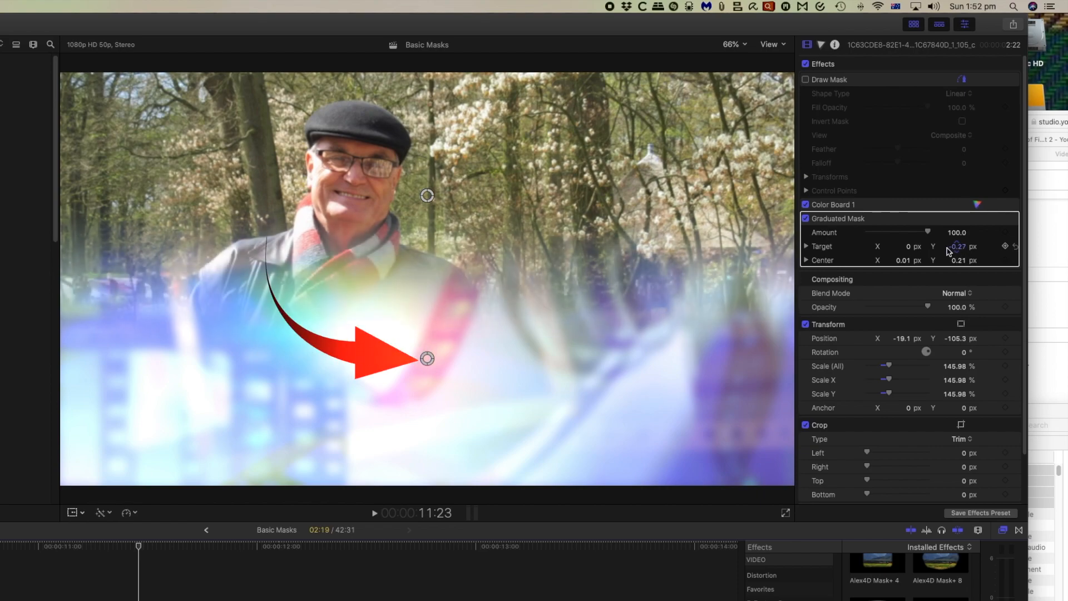
pyautogui.click(964, 263)
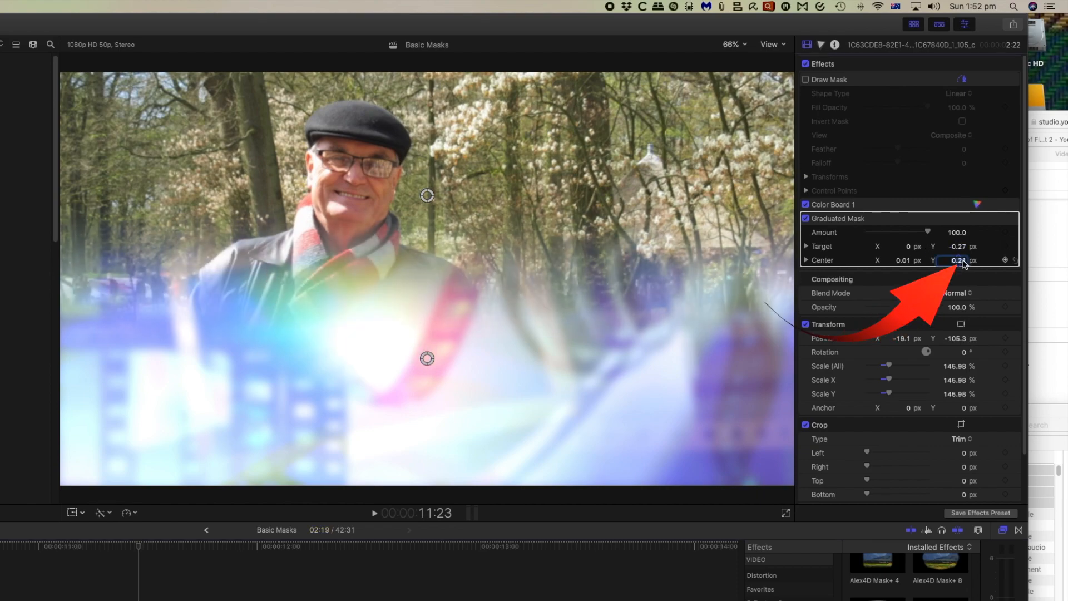
pyautogui.moveTo(964, 262)
pyautogui.mouseDown()
pyautogui.moveTo(902, 262)
pyautogui.moveTo(908, 249)
pyautogui.mouseUp()
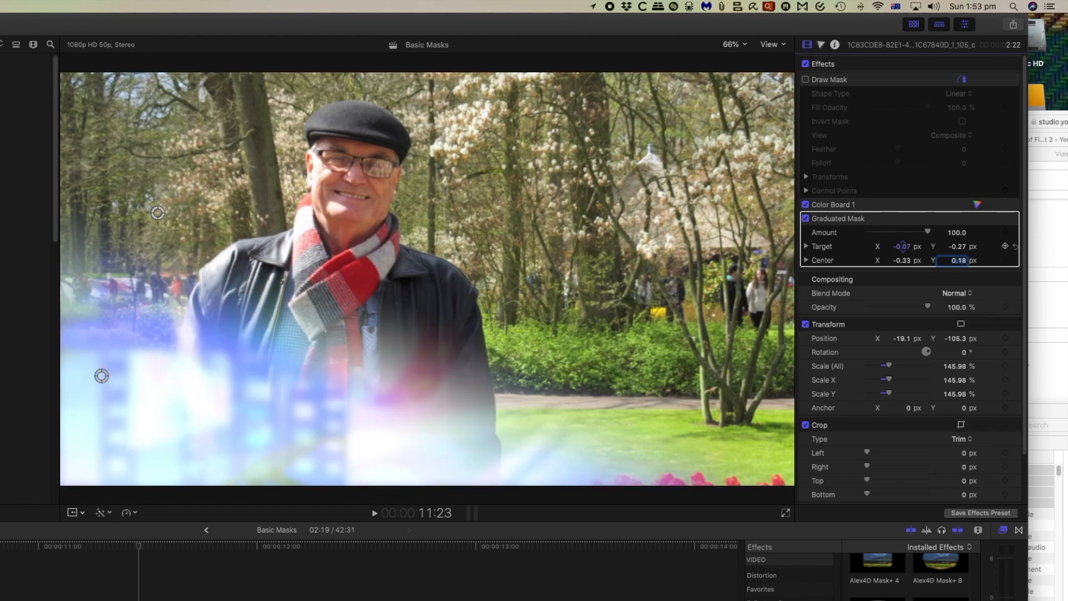